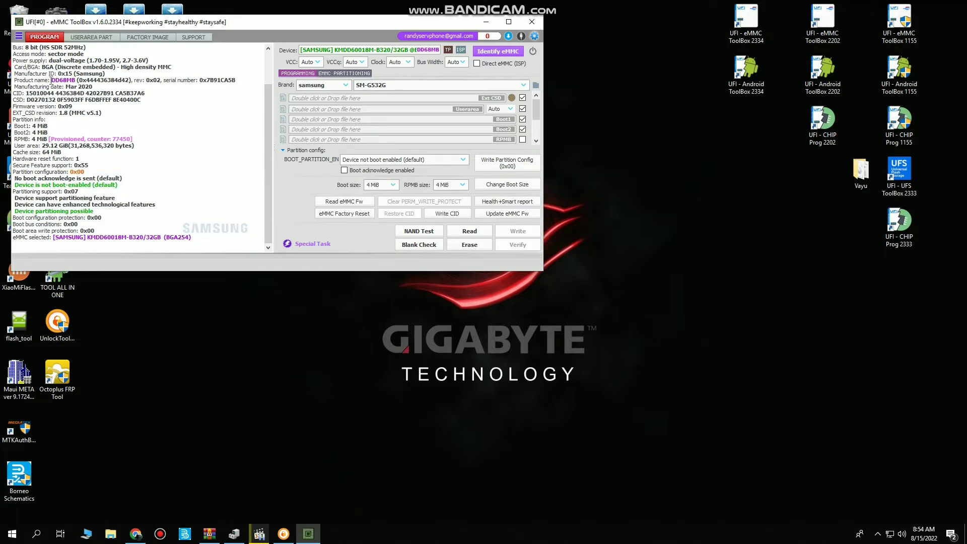
# Examine the product name and the selected part number in the eMMC identification log.
pyautogui.click(52, 80)
pyautogui.moveTo(52, 80); pyautogui.dragTo(75, 81)
pyautogui.click(109, 232)
pyautogui.moveTo(88, 237); pyautogui.dragTo(161, 236)
pyautogui.click(235, 241)
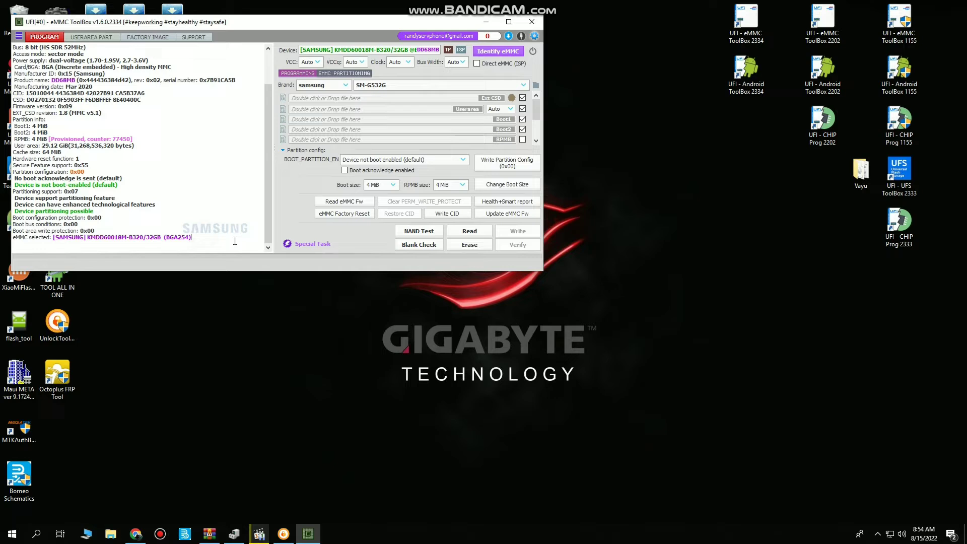
# Generate the eMMC health and smart report and examine the SLC and MLC lifetime estimates.
pyautogui.click(406, 231)
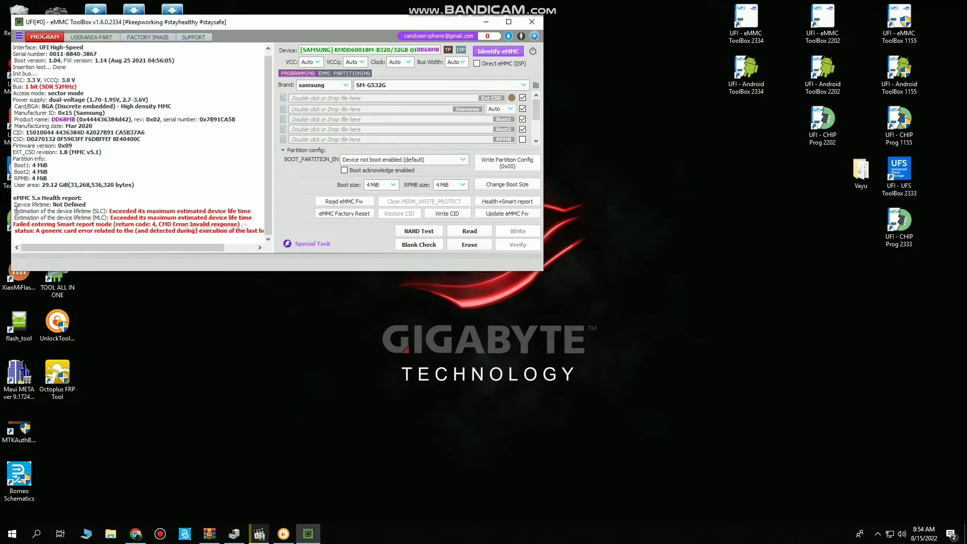
pyautogui.moveTo(15, 210)
pyautogui.mouseDown()
pyautogui.moveTo(202, 224)
pyautogui.moveTo(256, 218)
pyautogui.mouseUp()
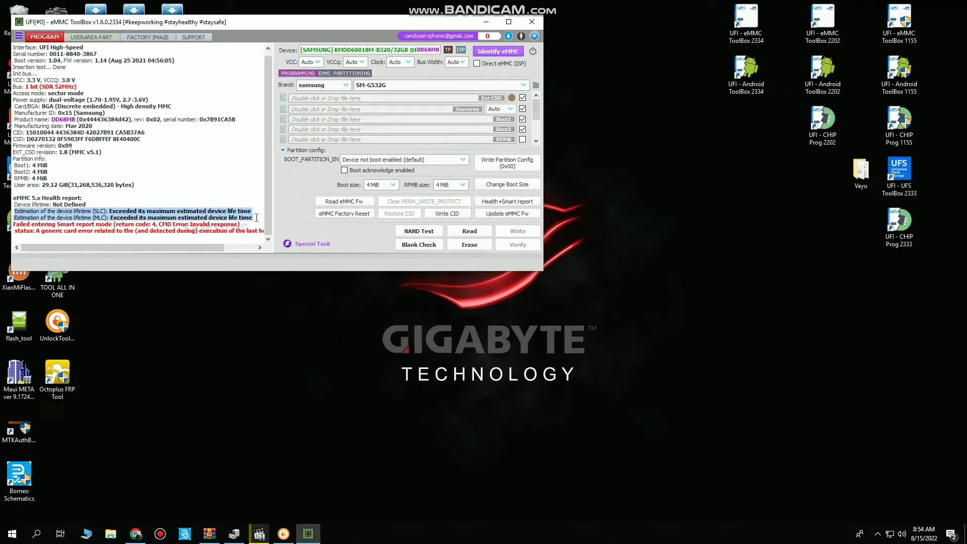
pyautogui.click(256, 218)
pyautogui.moveTo(108, 211); pyautogui.dragTo(235, 217)
pyautogui.moveTo(110, 217); pyautogui.dragTo(254, 216)
pyautogui.click(254, 216)
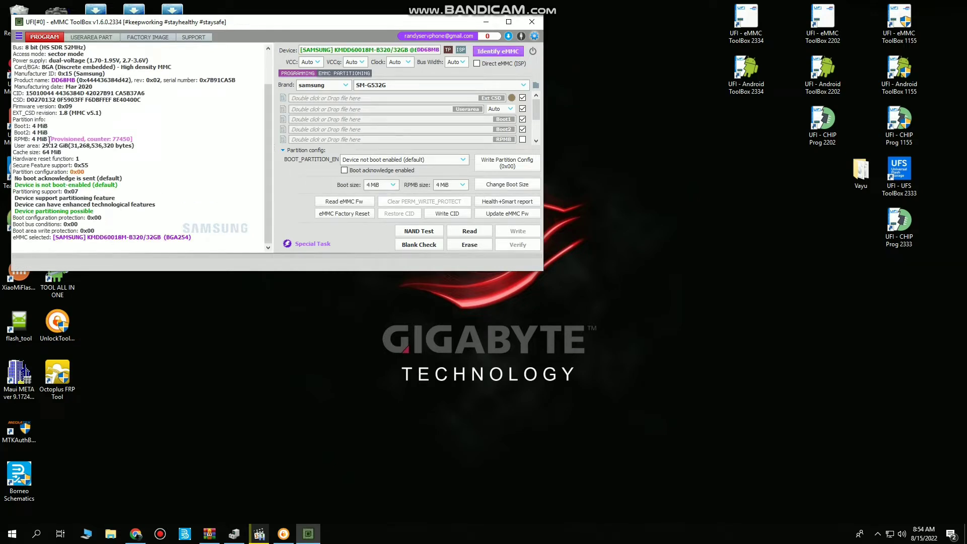
# Check the RPMB provisioning status of the identified chip and read the eMMC firmware to a dump file.
pyautogui.moveTo(48, 139); pyautogui.dragTo(140, 141)
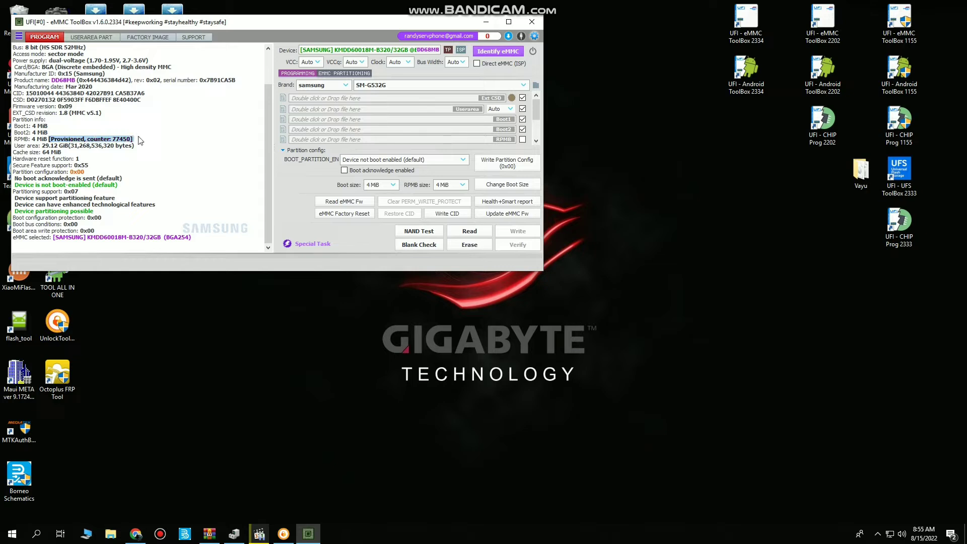
pyautogui.click(140, 140)
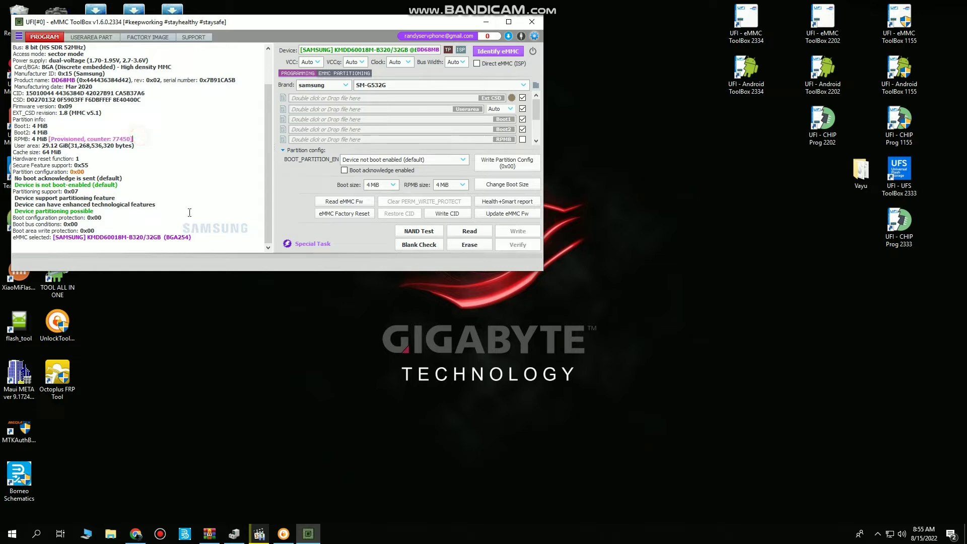
pyautogui.click(346, 201)
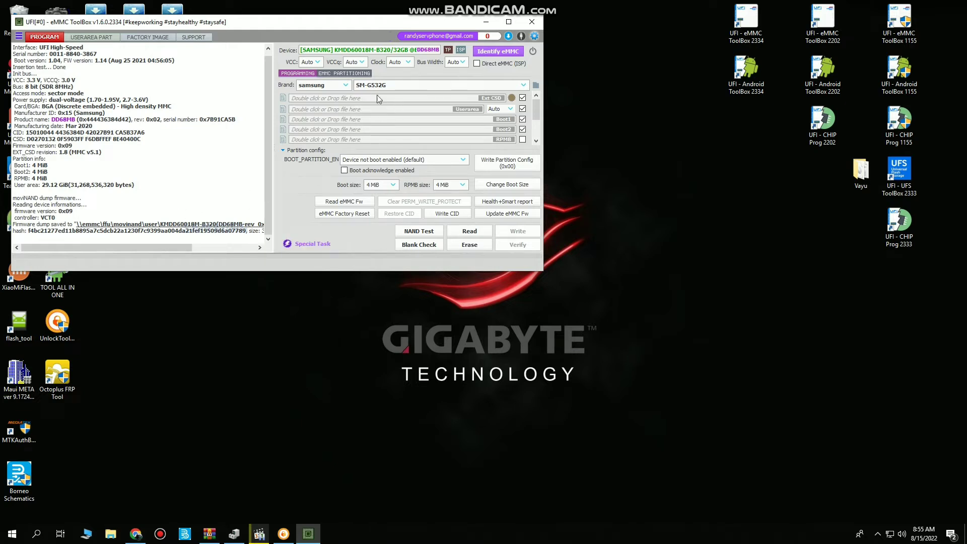
# Re-identify the eMMC and update its firmware with the user-dumped KMDD60018M-B320 (DD68MB) FFU file, accepting the data erasure.
pyautogui.click(488, 51)
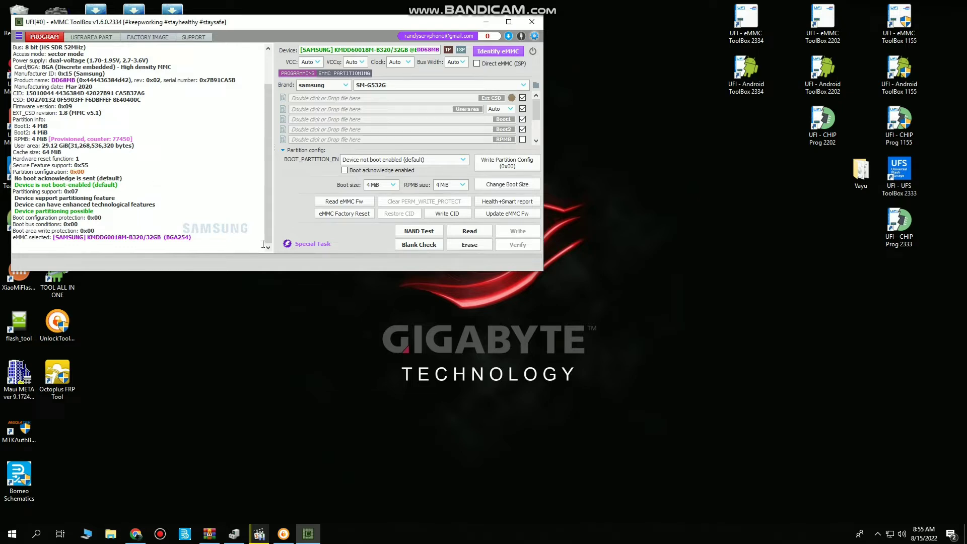
pyautogui.click(506, 216)
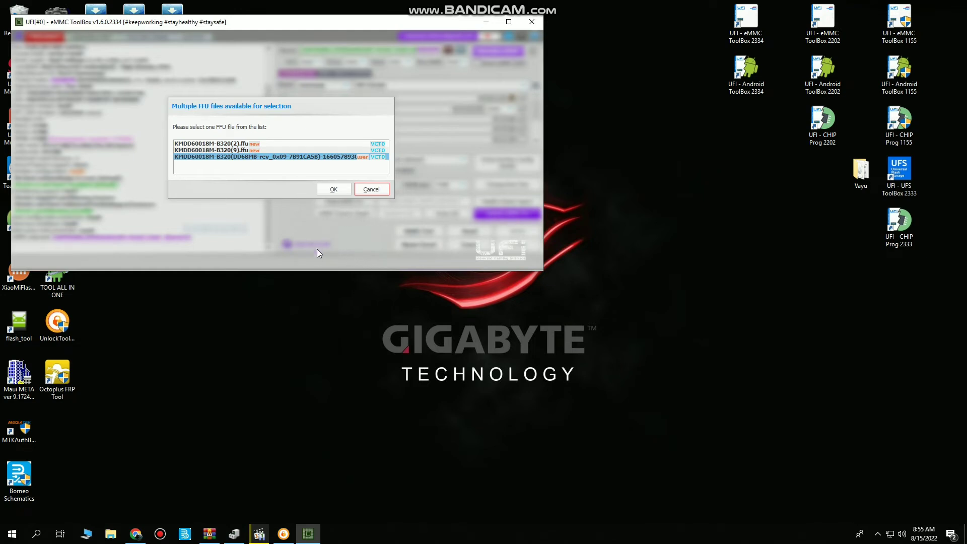
pyautogui.click(246, 156)
pyautogui.click(333, 189)
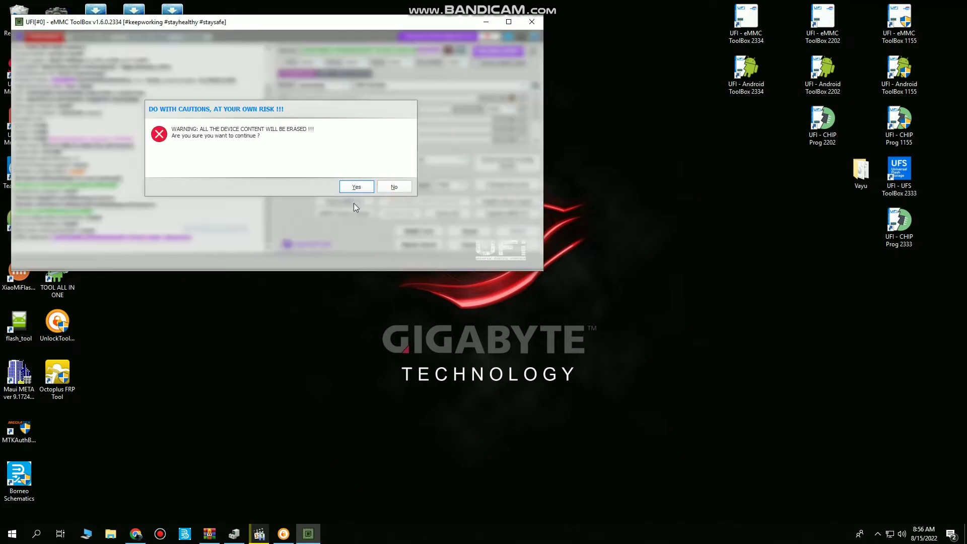
pyautogui.click(355, 186)
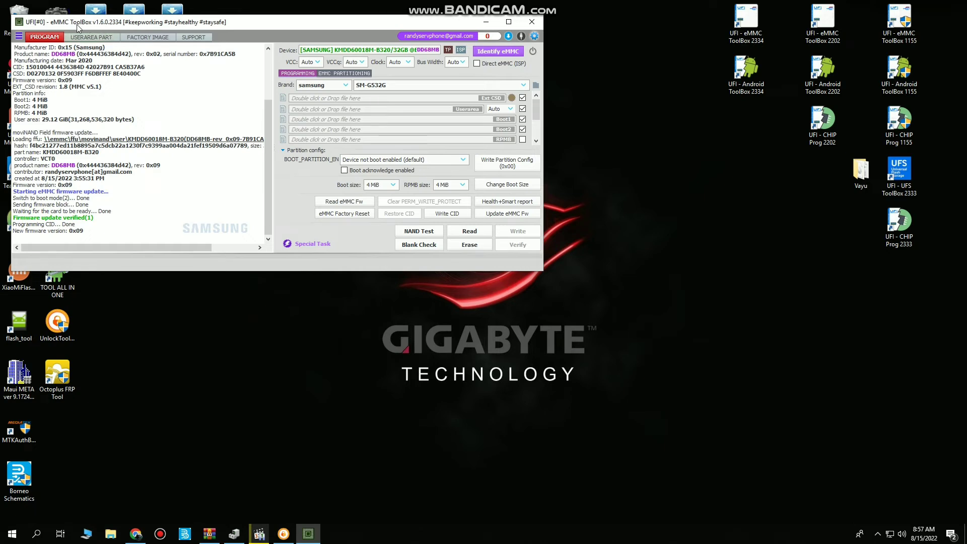
pyautogui.click(744, 45)
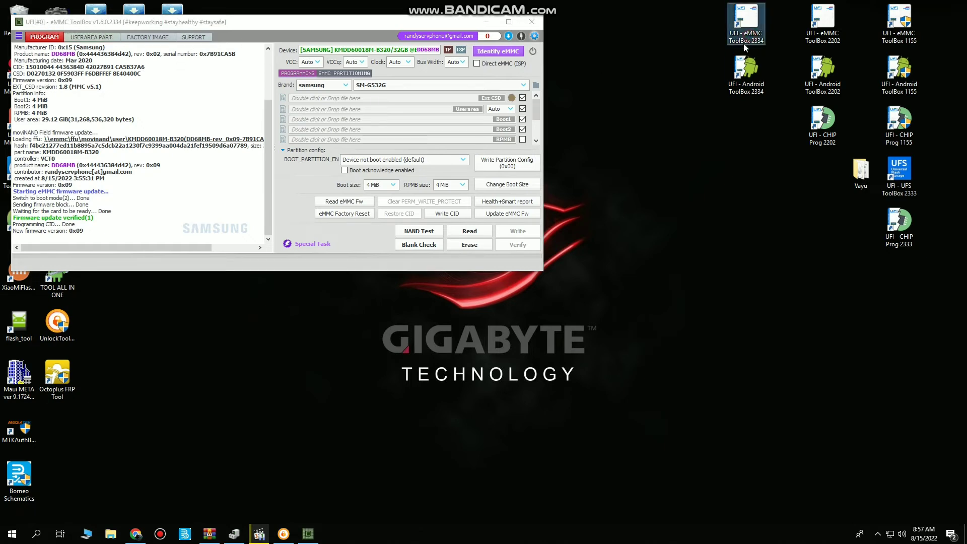
pyautogui.click(745, 36)
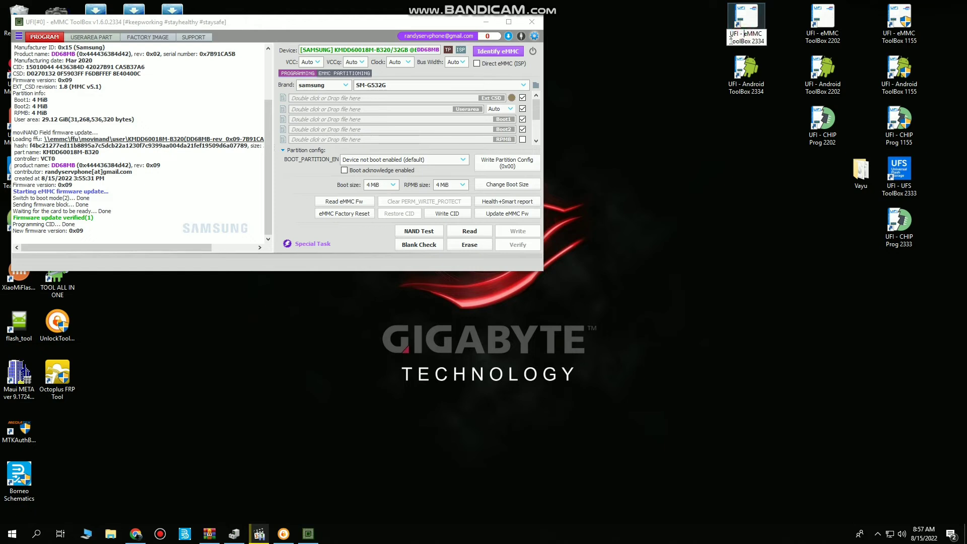
pyautogui.moveTo(731, 40); pyautogui.dragTo(768, 43)
pyautogui.click(765, 42)
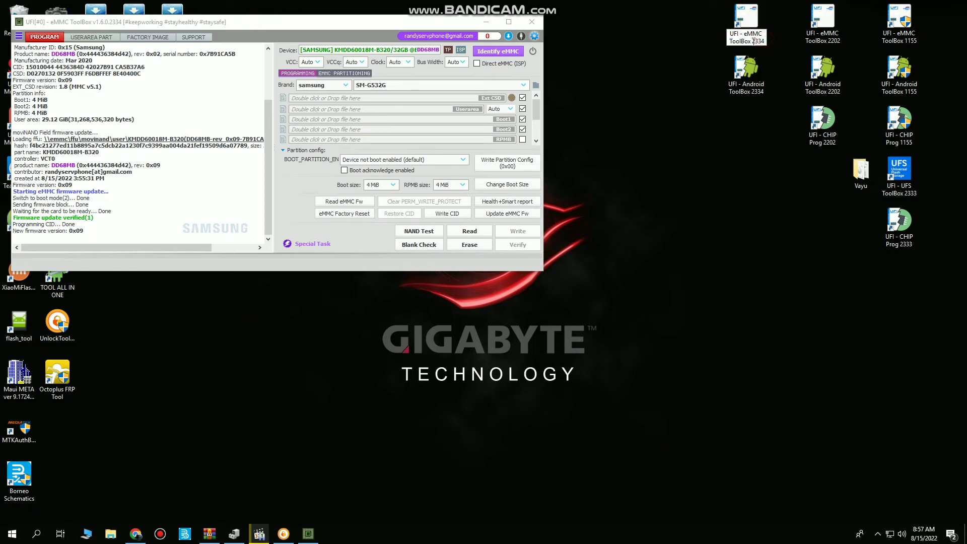
pyautogui.press('Return')
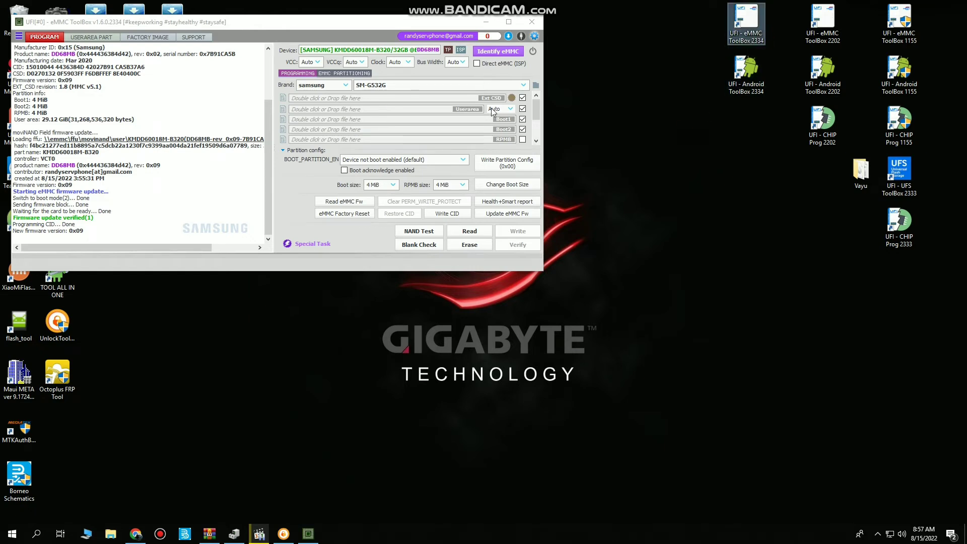
# Identify the eMMC again and examine the RPMB authentication key status in the log.
pyautogui.click(501, 52)
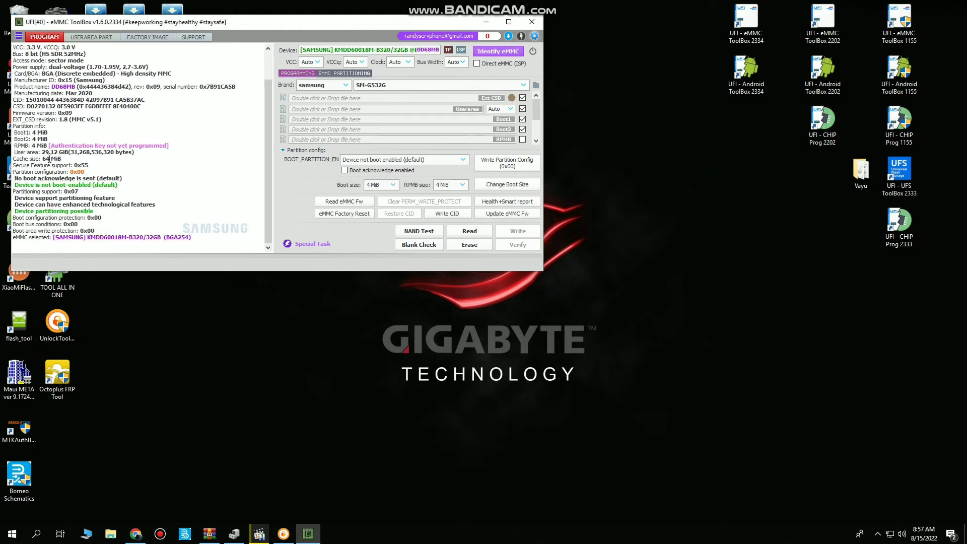
pyautogui.moveTo(50, 146); pyautogui.dragTo(172, 146)
pyautogui.click(174, 146)
pyautogui.click(50, 145)
pyautogui.moveTo(50, 146); pyautogui.dragTo(87, 147)
pyautogui.moveTo(128, 147); pyautogui.dragTo(169, 145)
pyautogui.click(172, 142)
# Wipe the eMMC's boot and user area data with an erase, an eMMC factory reset and a second erase.
pyautogui.click(471, 245)
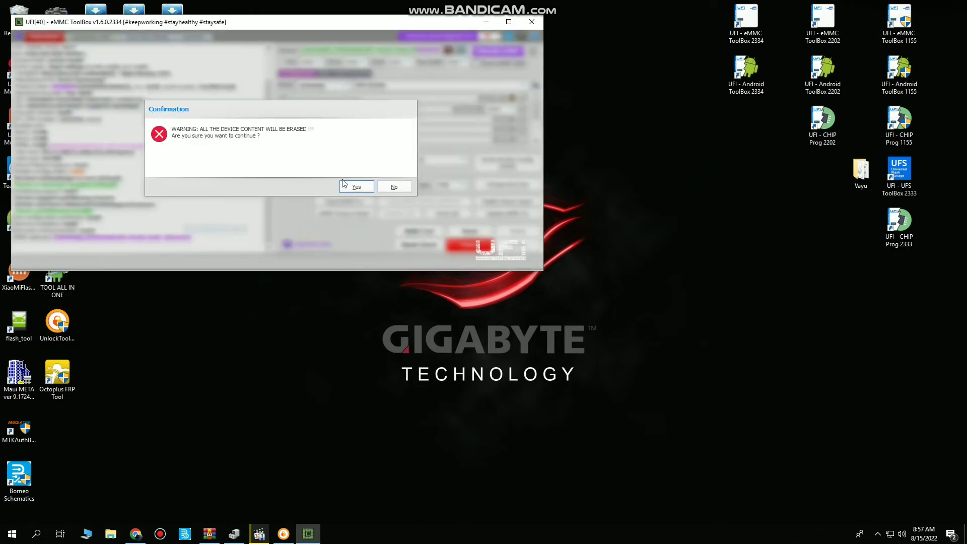
pyautogui.click(357, 187)
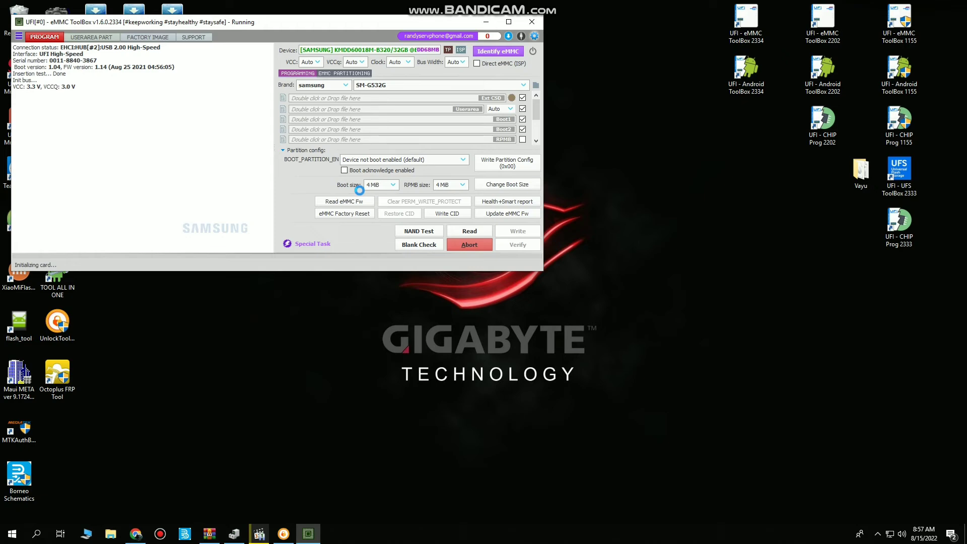
pyautogui.click(340, 217)
pyautogui.click(357, 186)
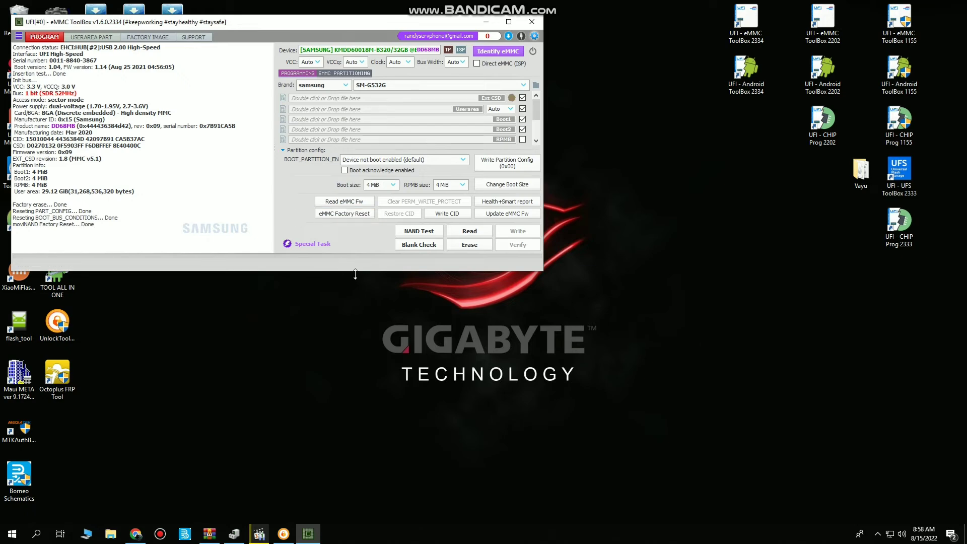
pyautogui.click(457, 246)
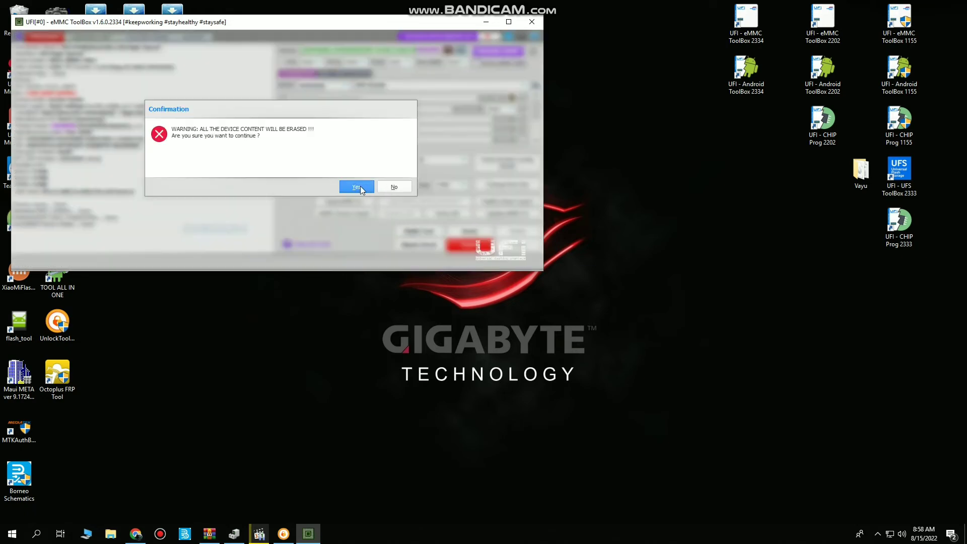
pyautogui.click(356, 187)
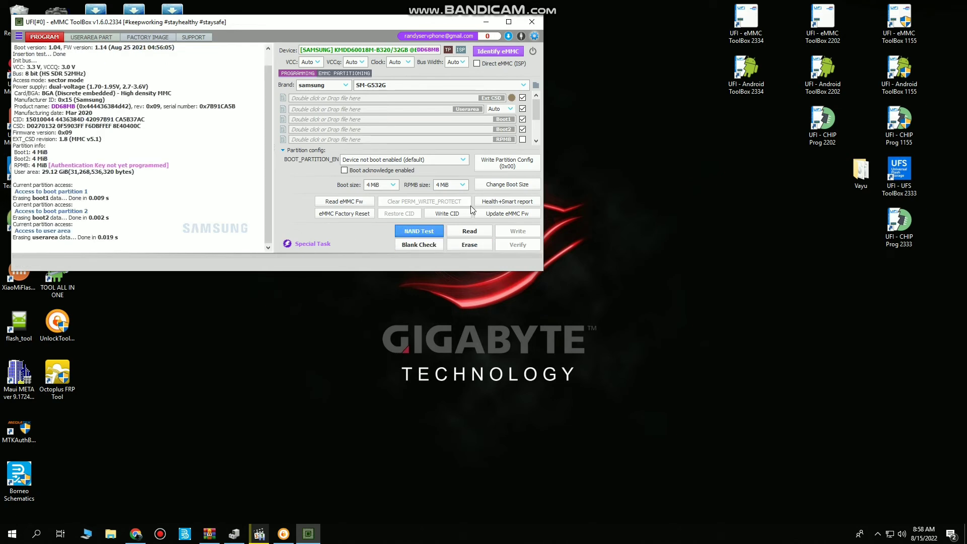
# Run the Clear PERM_WRITE_PROTECT operation on the eMMC, identifying the chip before and after it.
pyautogui.click(497, 51)
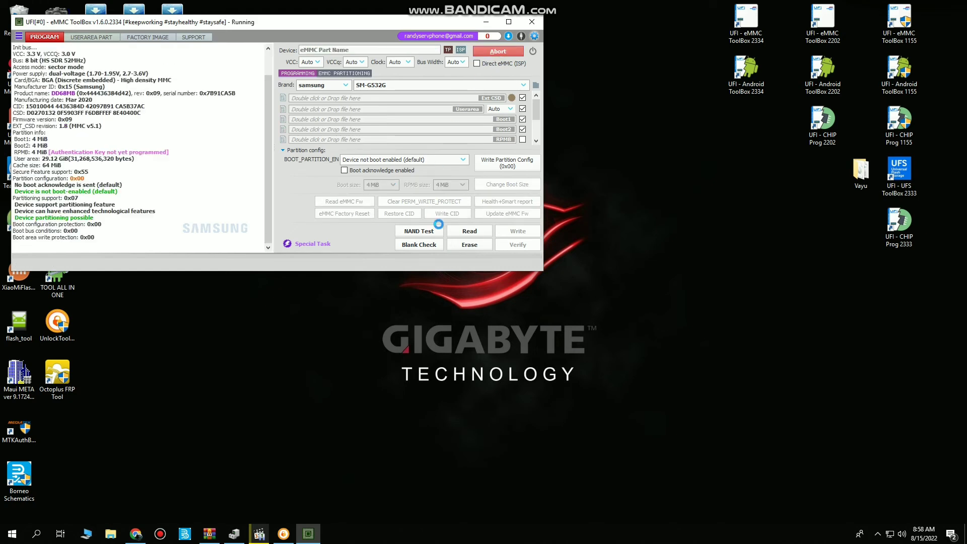
pyautogui.click(419, 205)
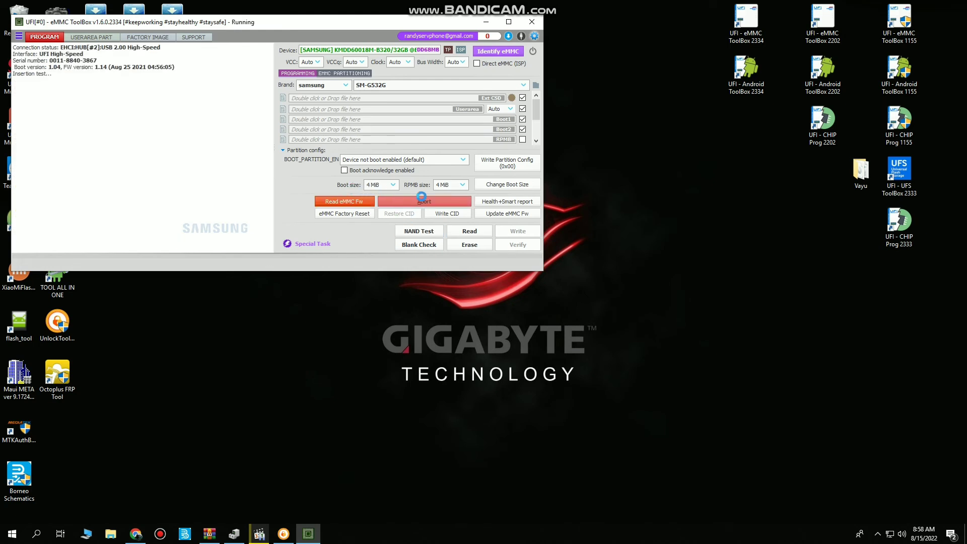
pyautogui.click(499, 50)
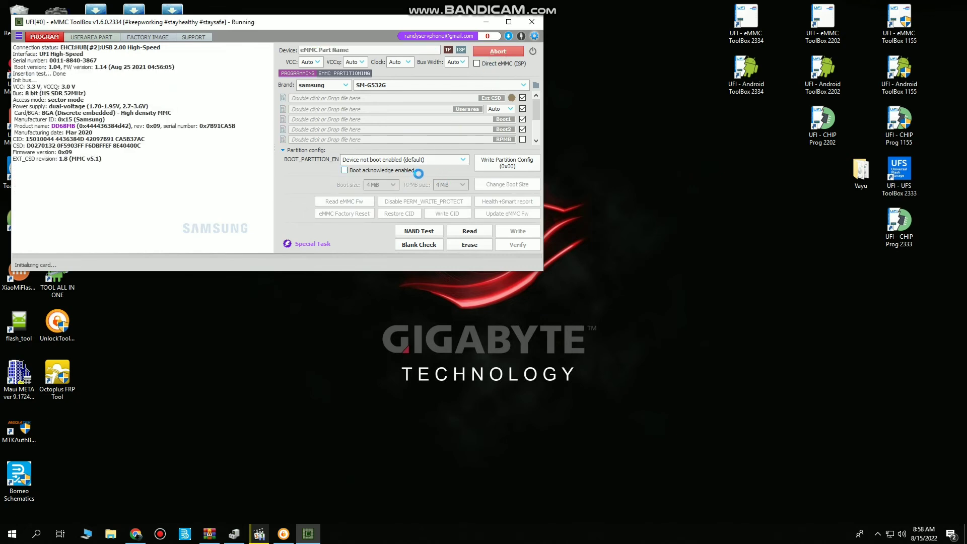
# Run the NAND test on the boot1 and userarea partitions, accepting the data loss, and re-identify the eMMC.
pyautogui.click(418, 232)
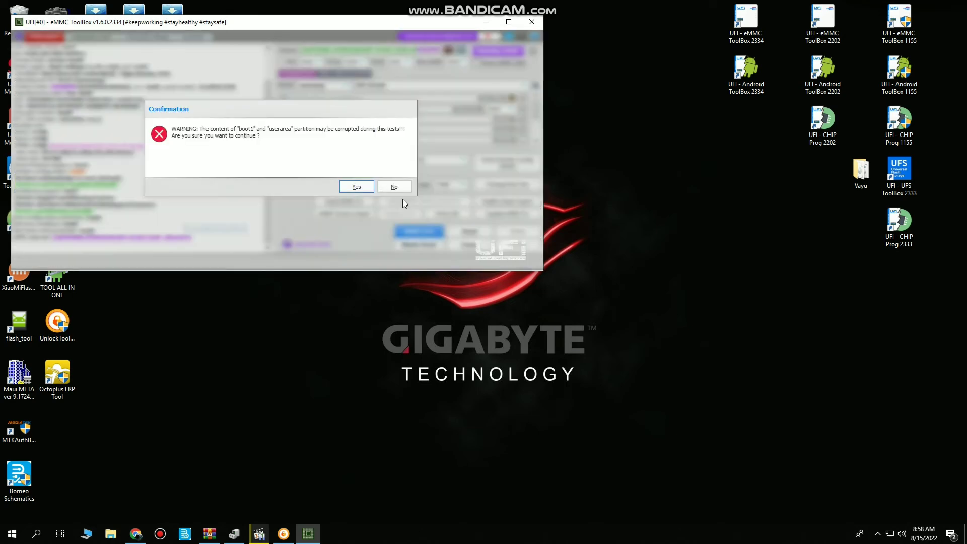
pyautogui.click(356, 187)
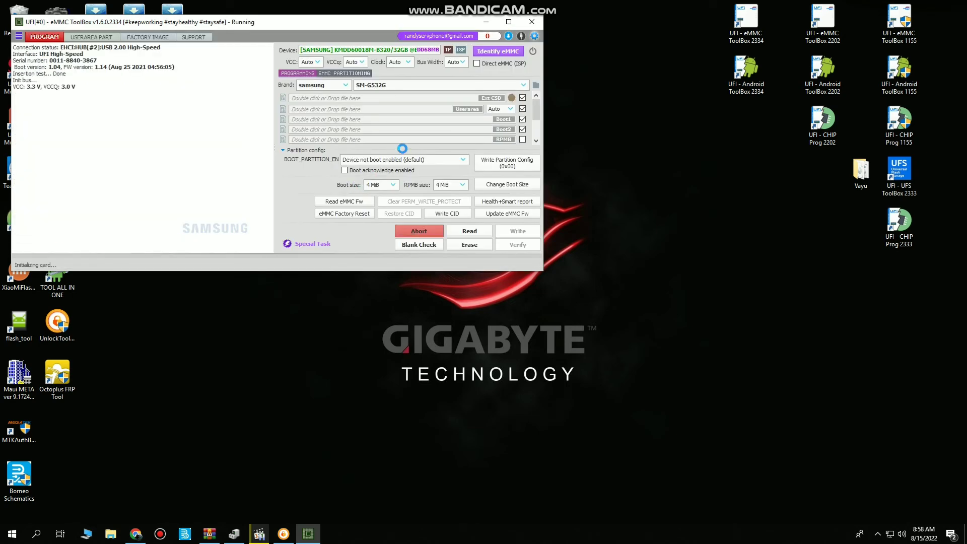
pyautogui.click(500, 51)
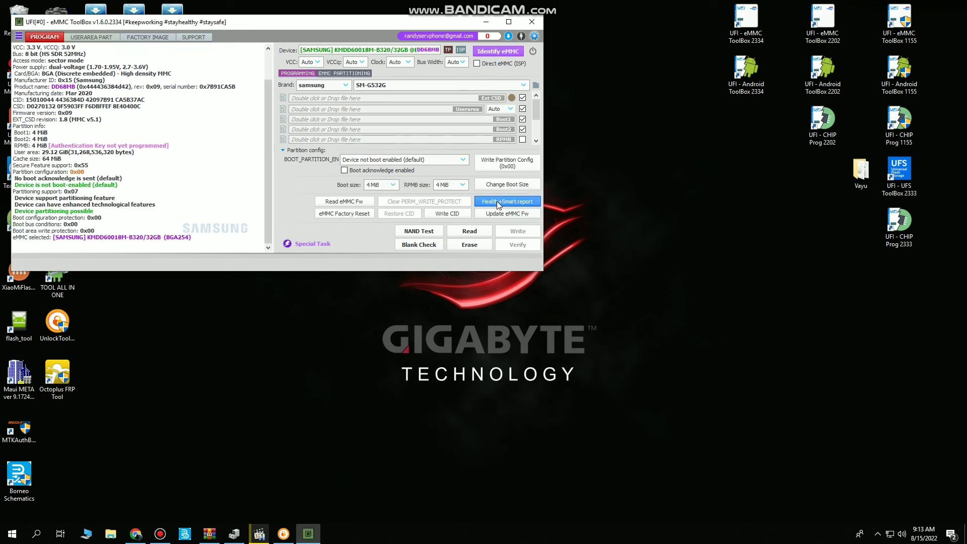
# Generate a new Health+Smart report and examine the SLC and MLC device lifetime estimates.
pyautogui.click(497, 201)
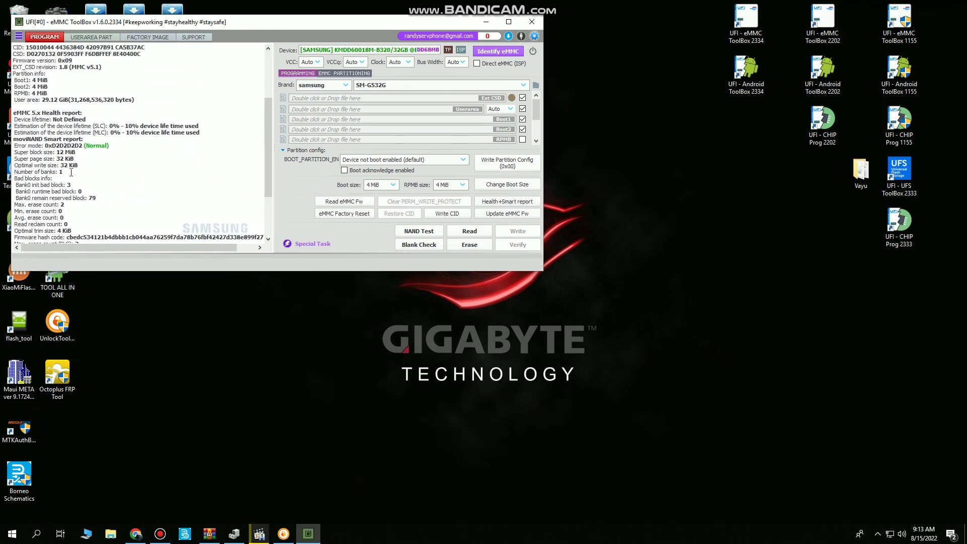
pyautogui.scroll(3, 60, 167)
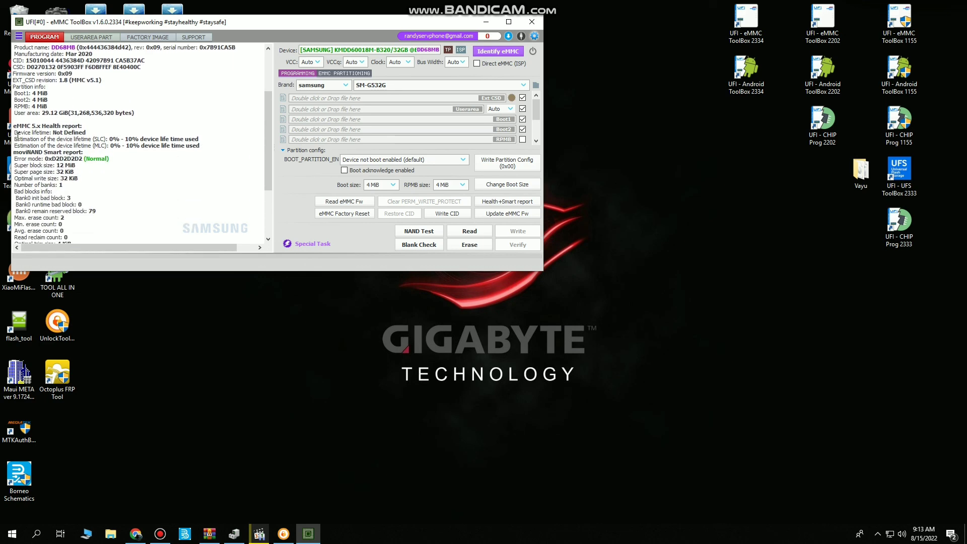
pyautogui.moveTo(14, 139); pyautogui.dragTo(196, 150)
pyautogui.click(204, 147)
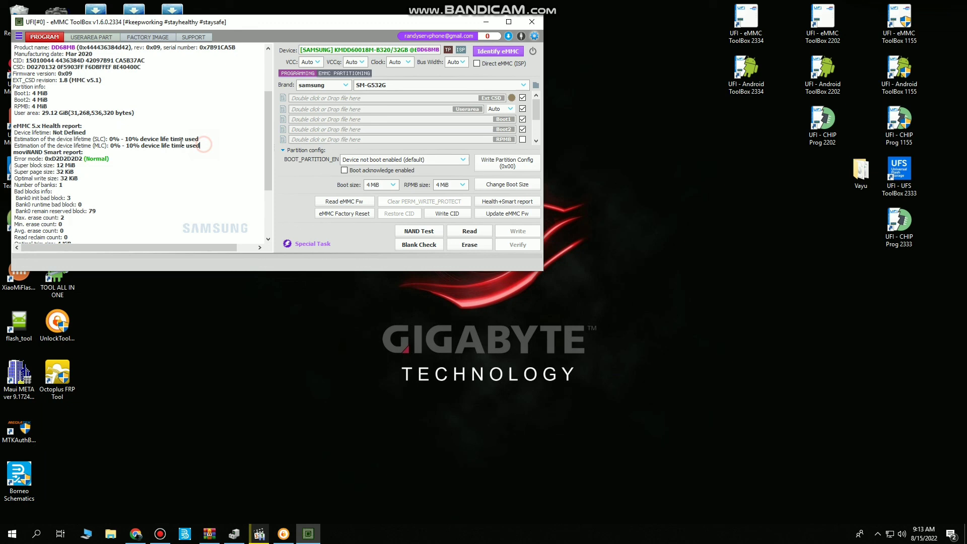
pyautogui.click(109, 138)
pyautogui.moveTo(109, 139); pyautogui.dragTo(202, 140)
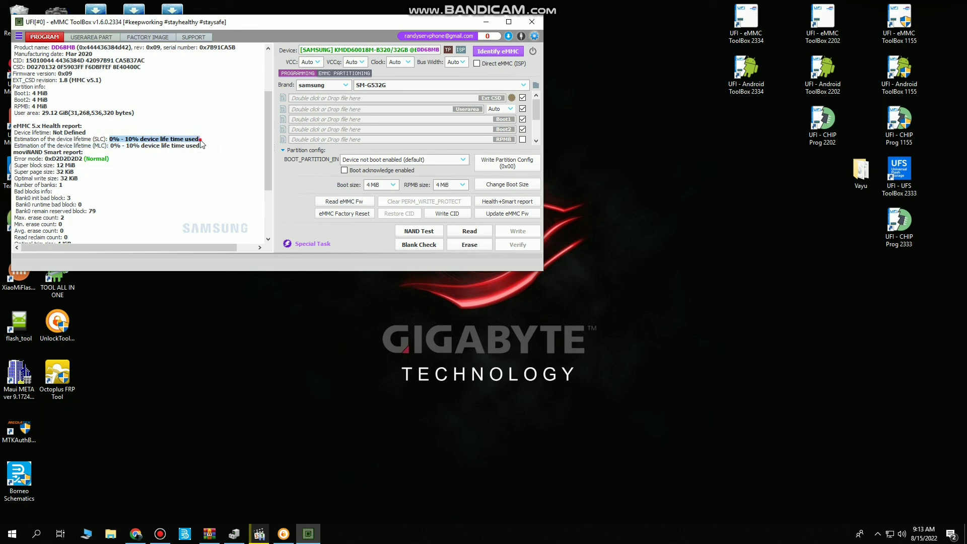
pyautogui.click(201, 140)
pyautogui.moveTo(111, 146); pyautogui.dragTo(205, 146)
pyautogui.click(201, 145)
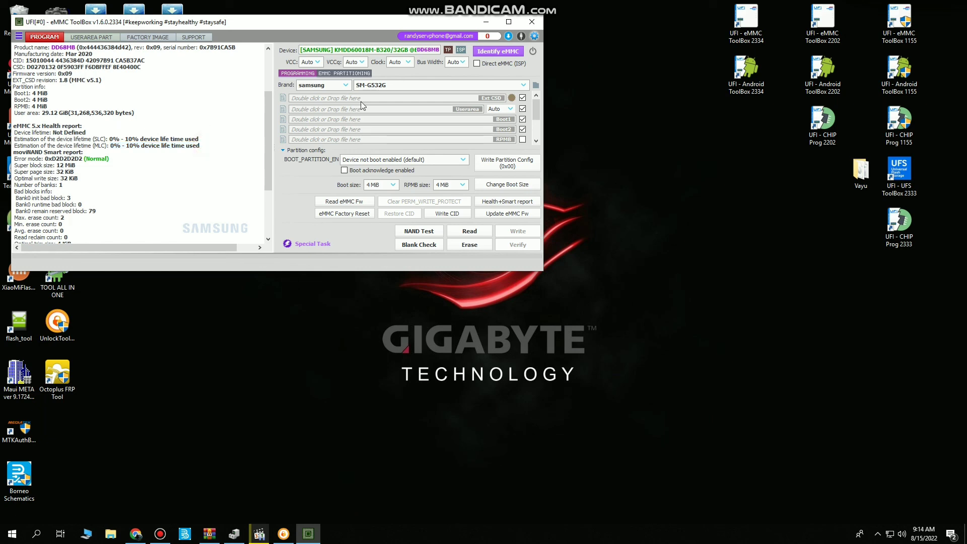
# Identify the eMMC once more after the health check.
pyautogui.click(498, 51)
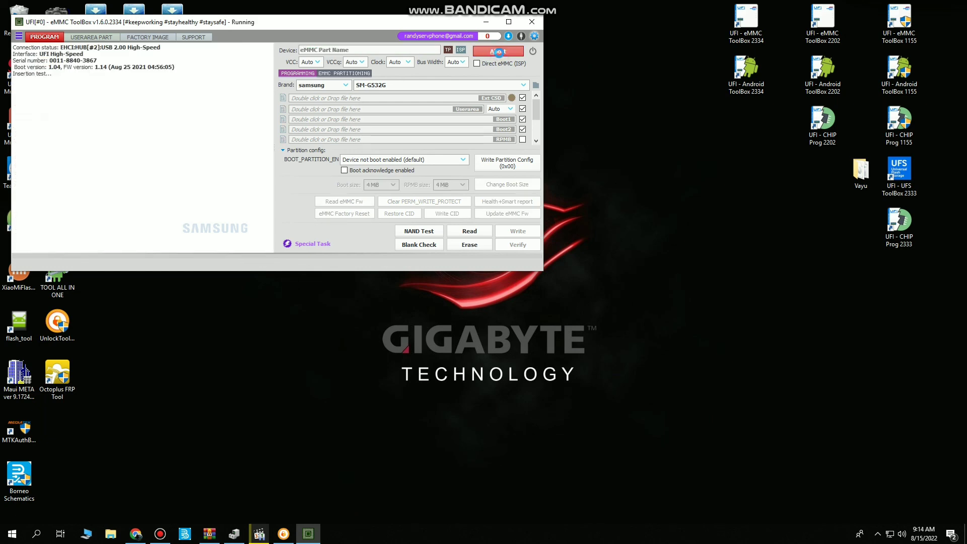